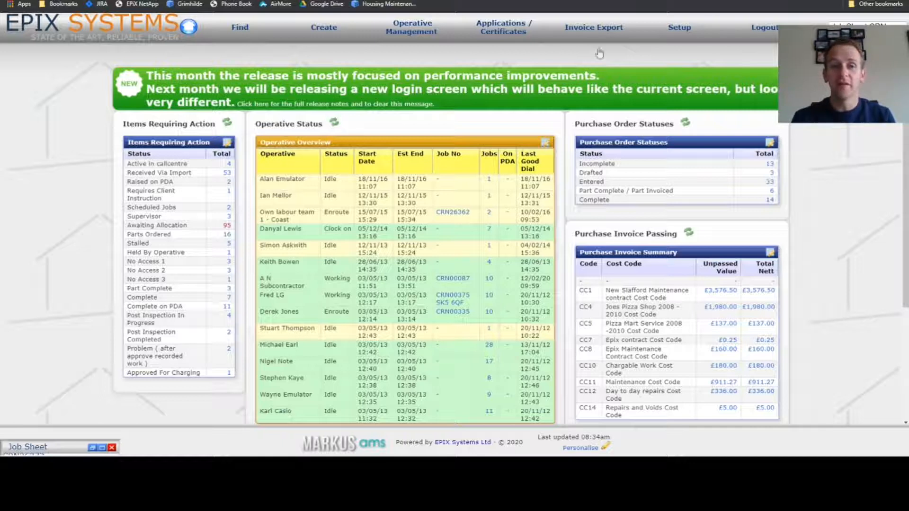
Restore the minimised job sheet, set the delivered quantity of the Payment 1 sales line to 1, and save the sales line changes.
click(101, 448)
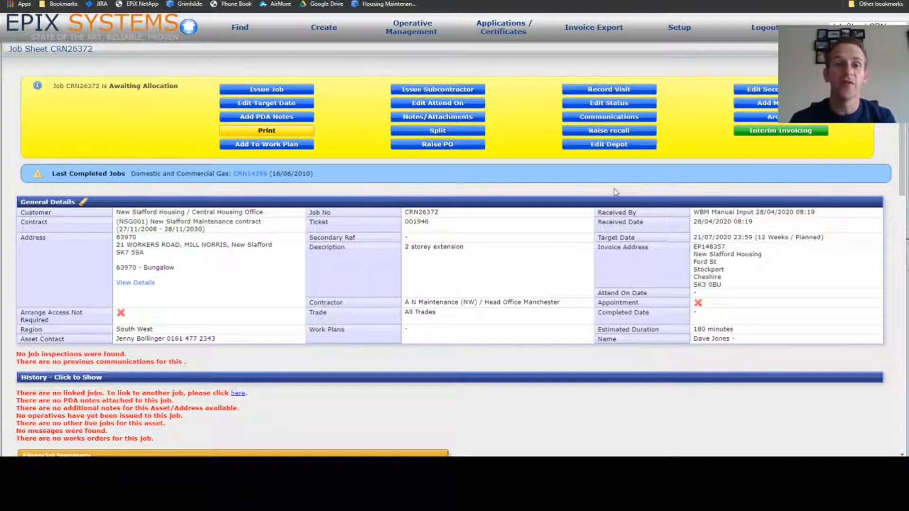
scroll(615, 192, down, 5)
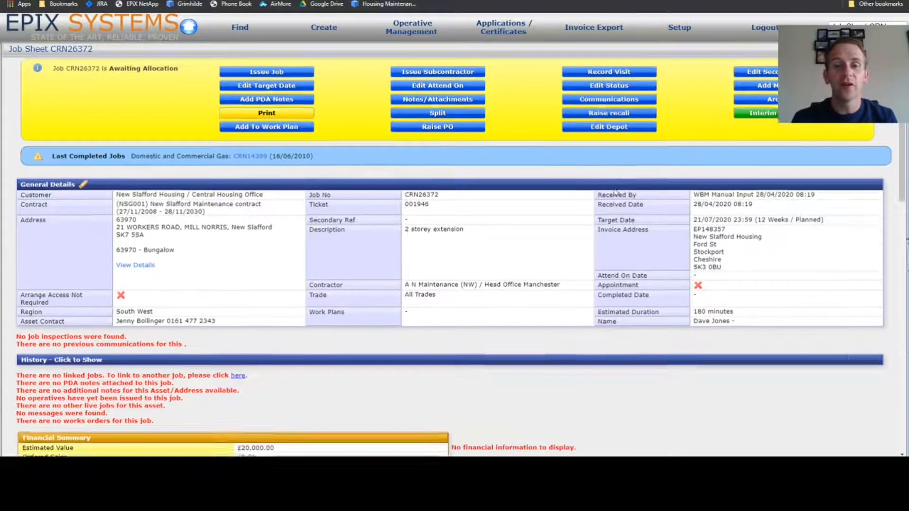
scroll(615, 191, down, 3)
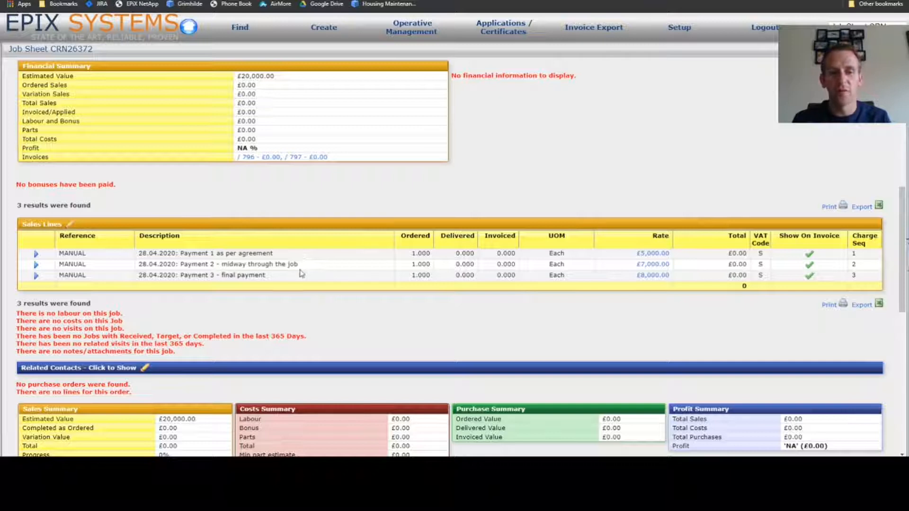
click(69, 227)
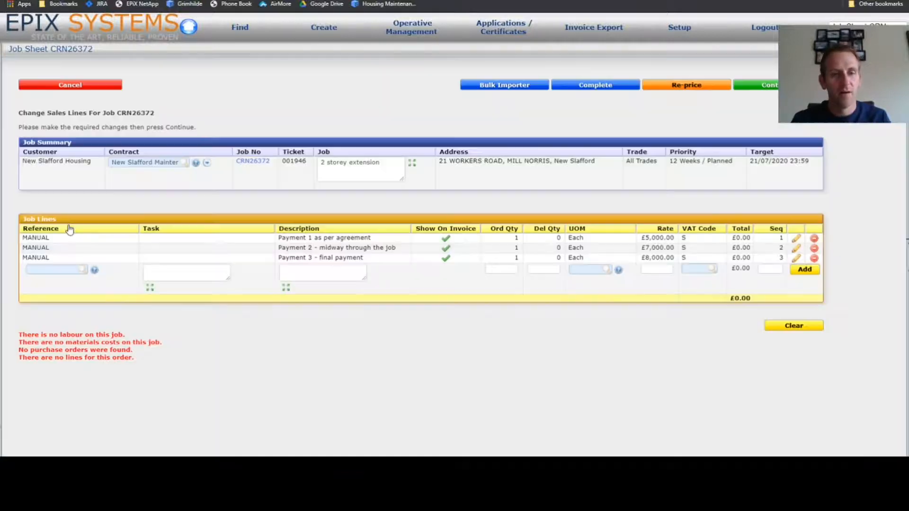
click(796, 240)
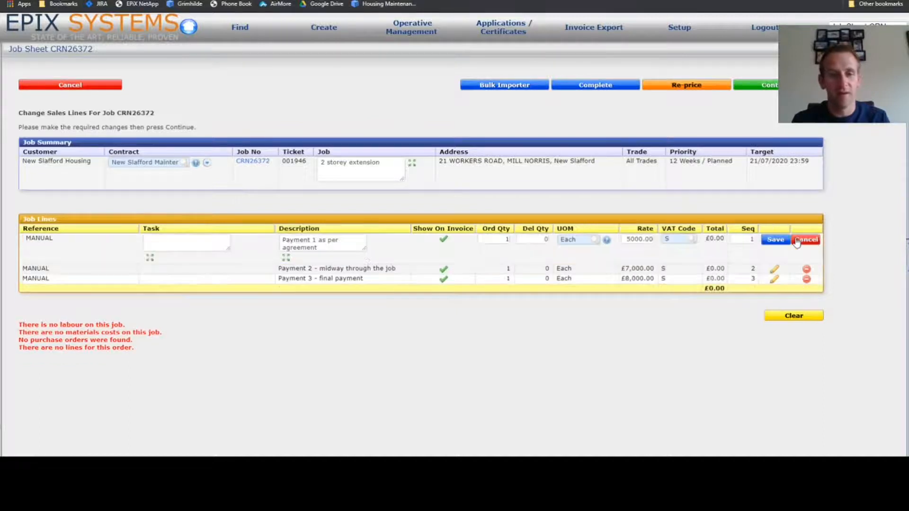
click(531, 238)
text(1)
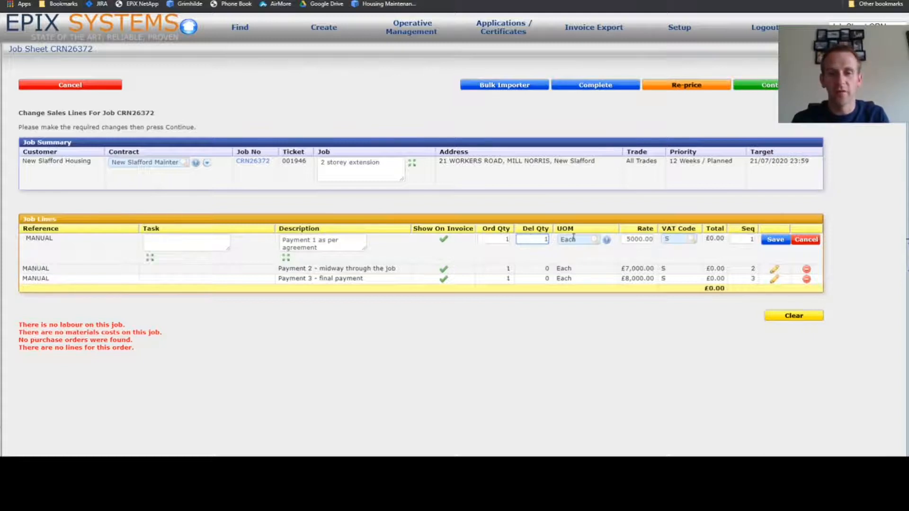
click(776, 240)
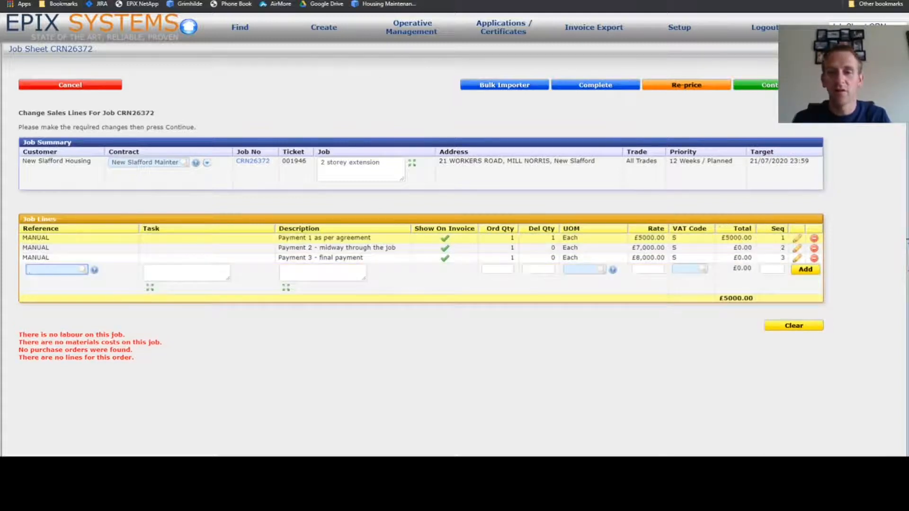
click(777, 85)
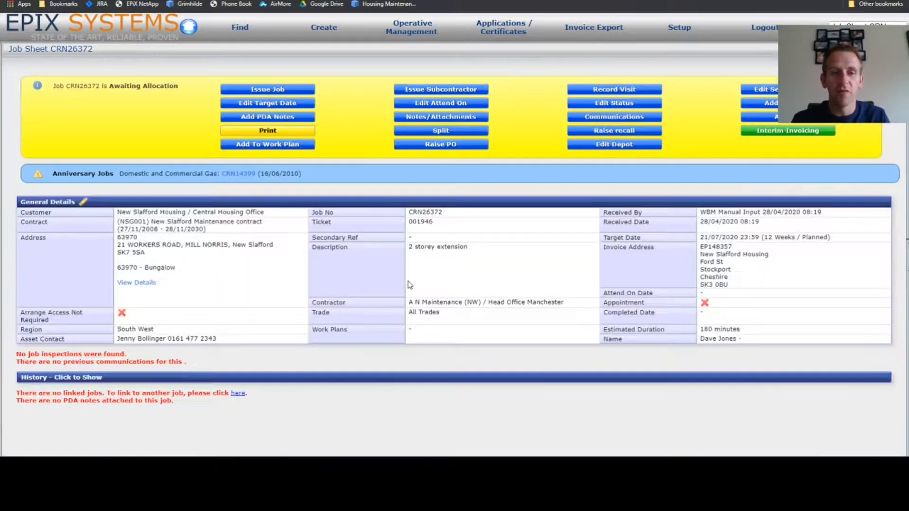
Raise an interim invoice from the job sheet for the delivered Payment 1 line.
scroll(410, 285, down, 8)
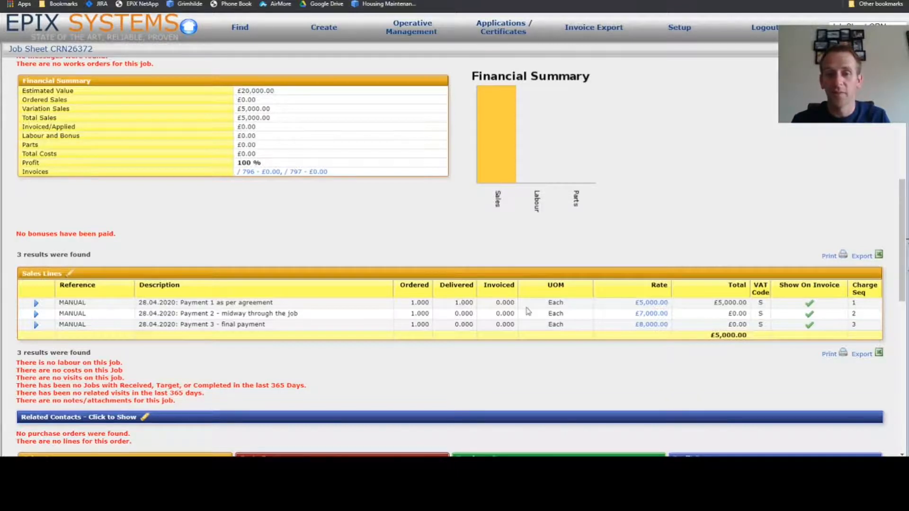
scroll(528, 311, up, 8)
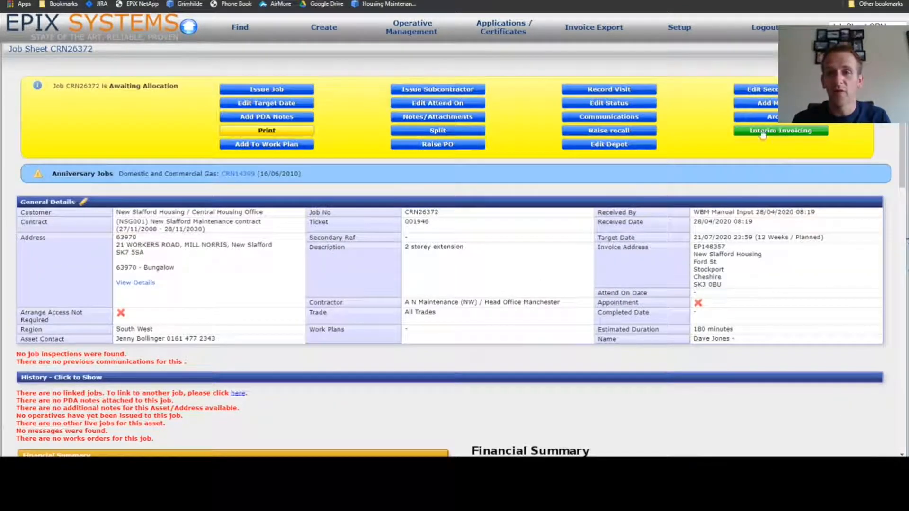
click(790, 135)
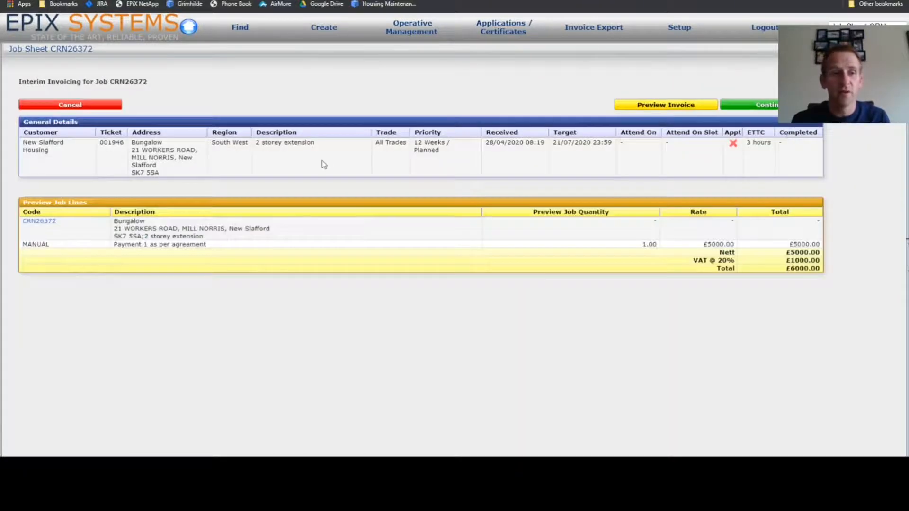
triple_click(157, 246)
click(157, 246)
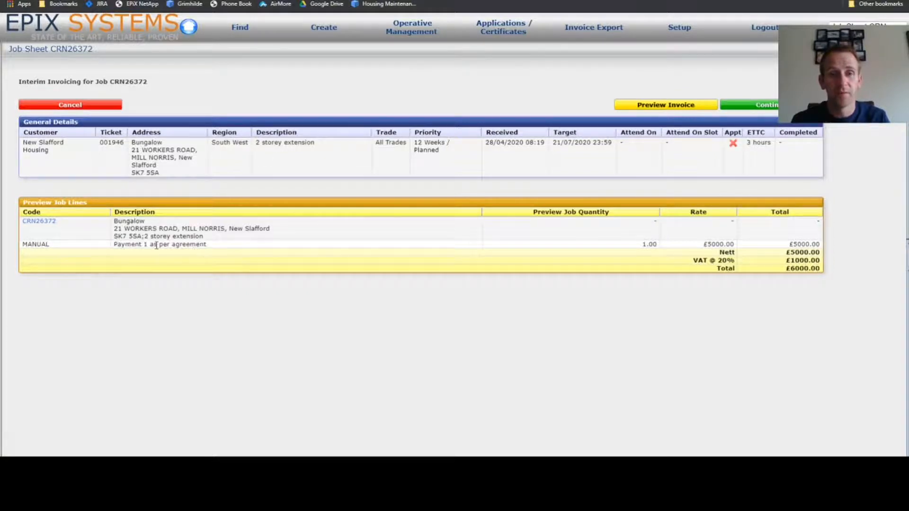
click(772, 105)
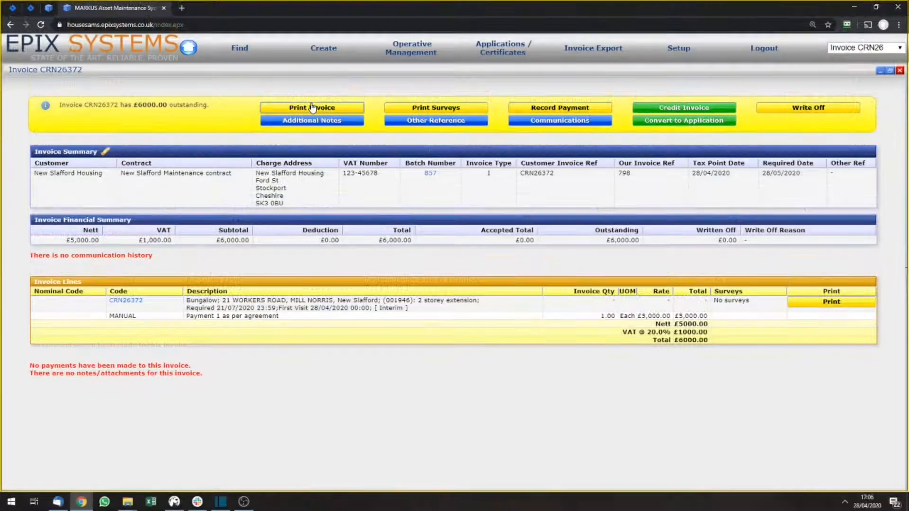
Open the printable version of the Payment 1 invoice, review its lines and totals, and close it.
click(312, 107)
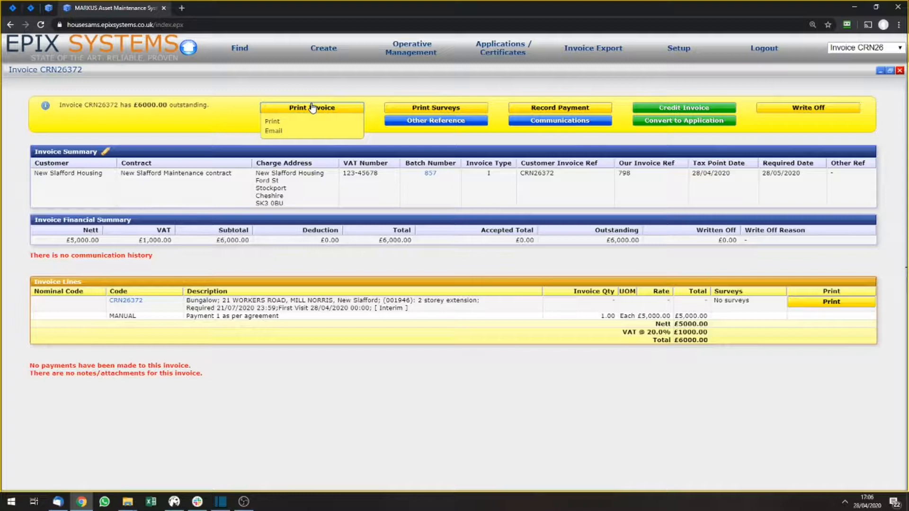
click(300, 128)
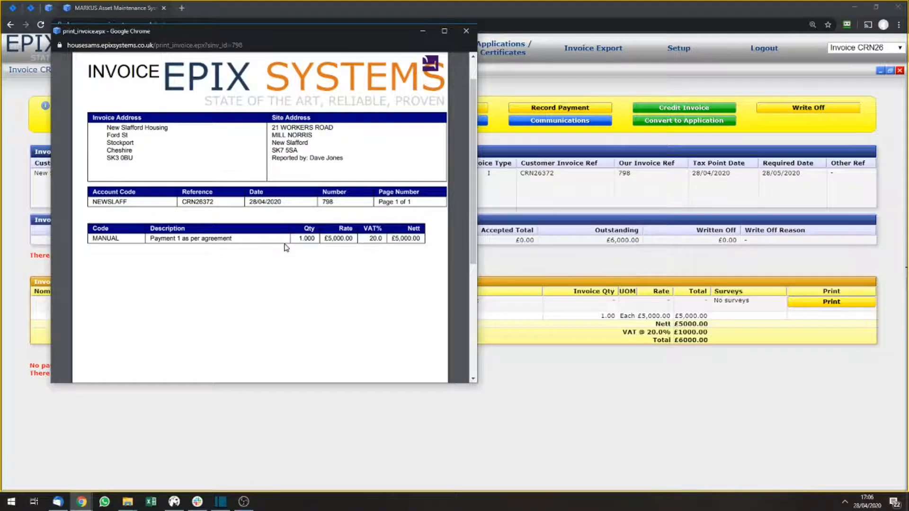
scroll(286, 248, down, 5)
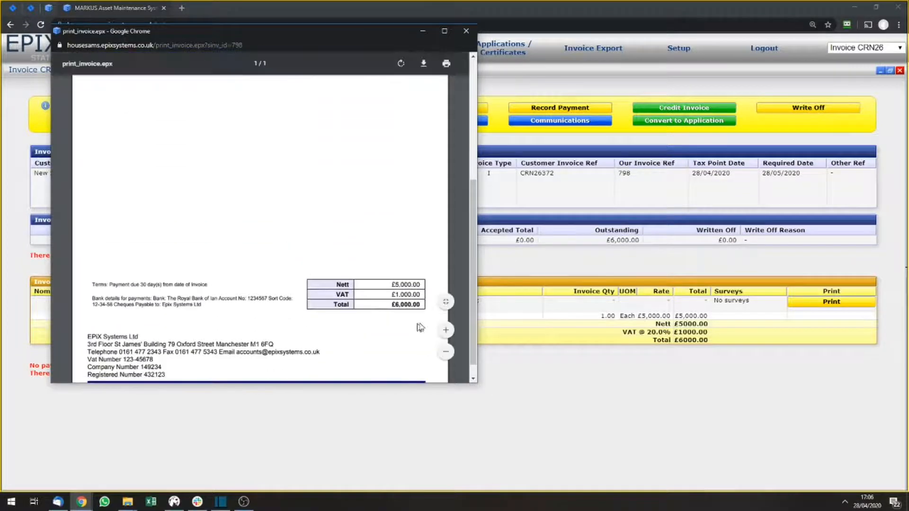
scroll(431, 311, up, 5)
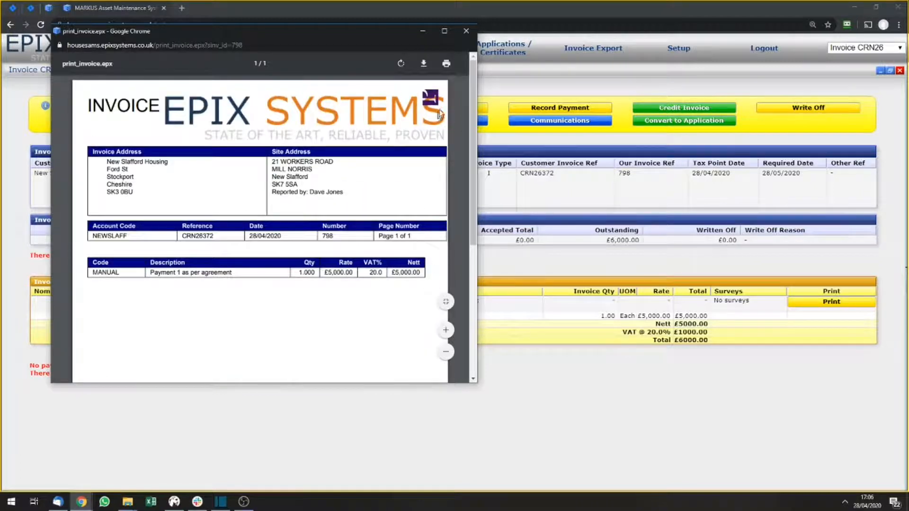
click(466, 31)
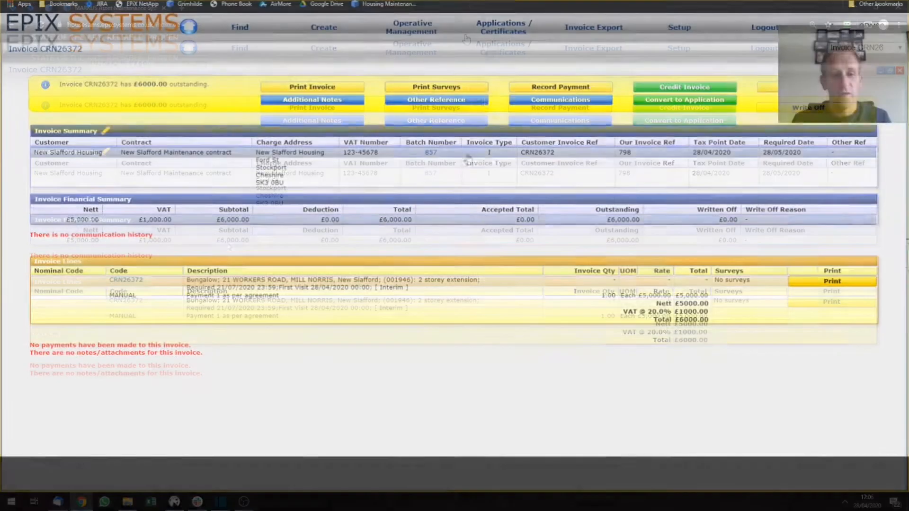
Return to the job sheet from the invoice and check the delivered and invoiced quantities in the sales lines.
click(131, 281)
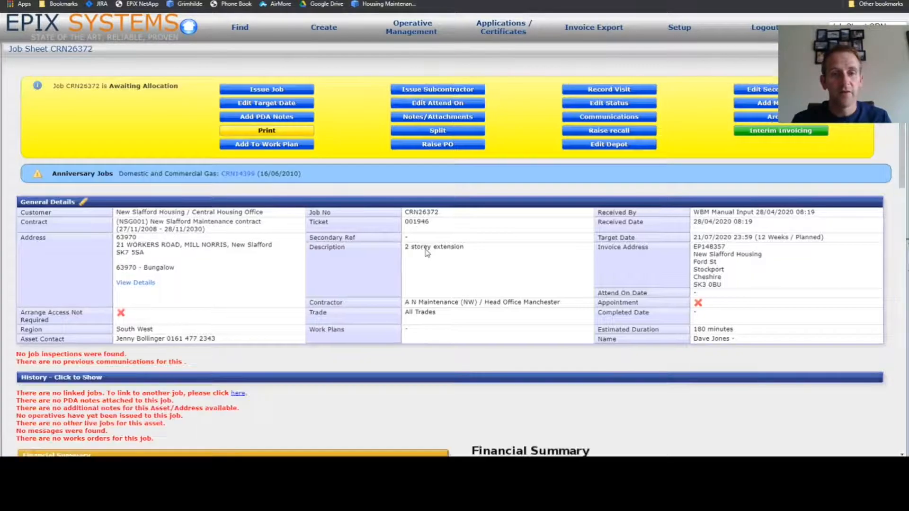
scroll(426, 254, down, 5)
scroll(428, 254, down, 5)
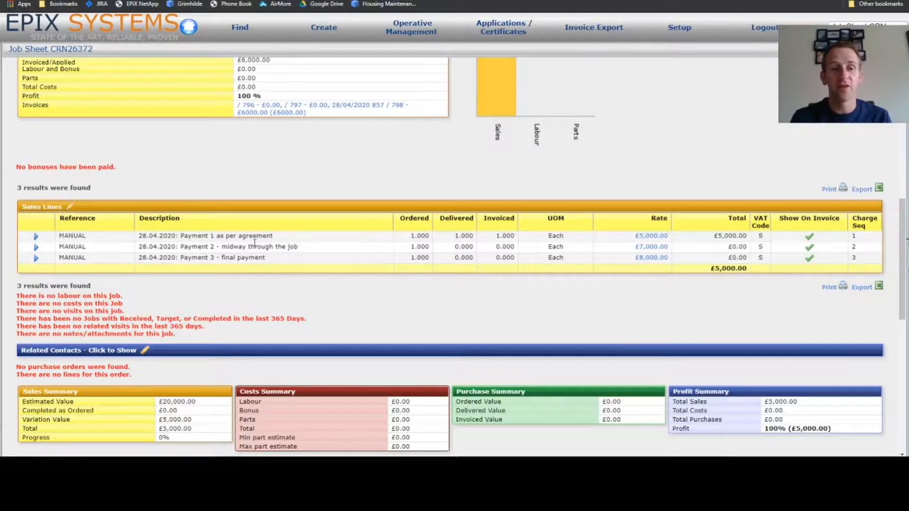
triple_click(255, 243)
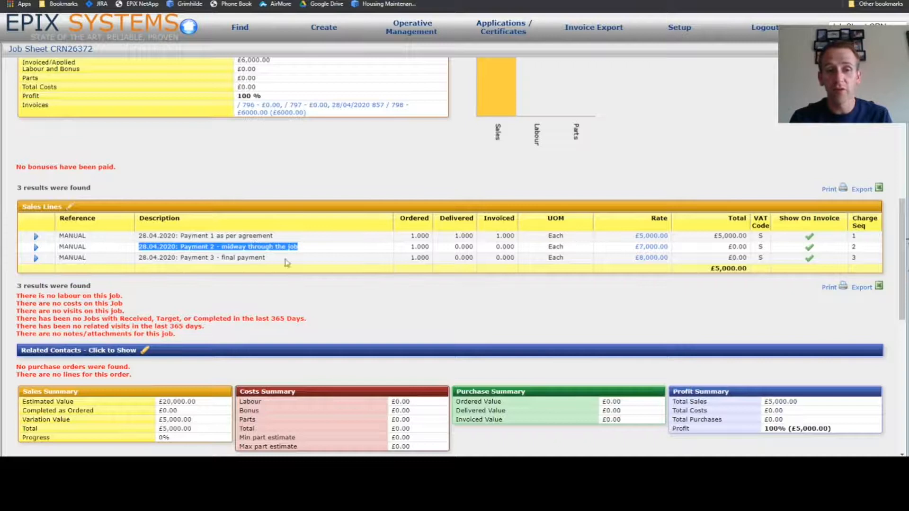
click(345, 248)
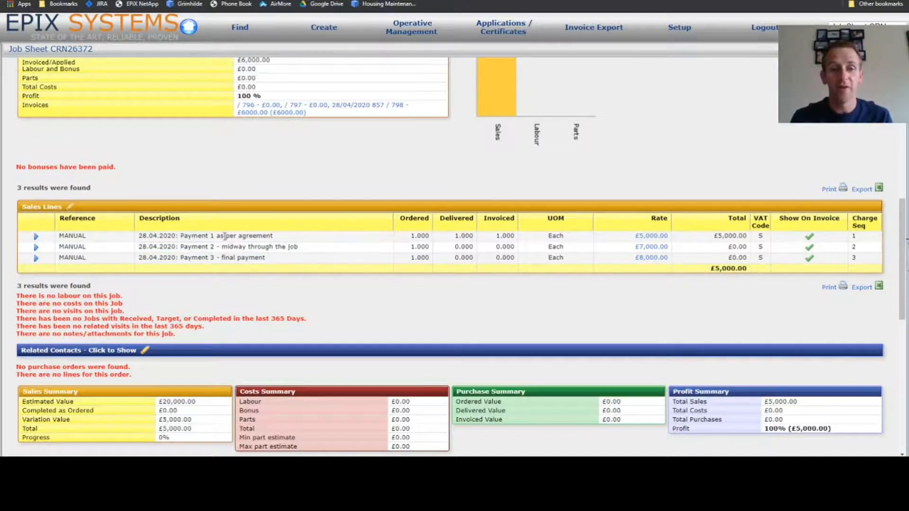
Set the delivered quantity of the "Payment 2 - midway through the job" line to 1 and save the sales line changes.
click(71, 208)
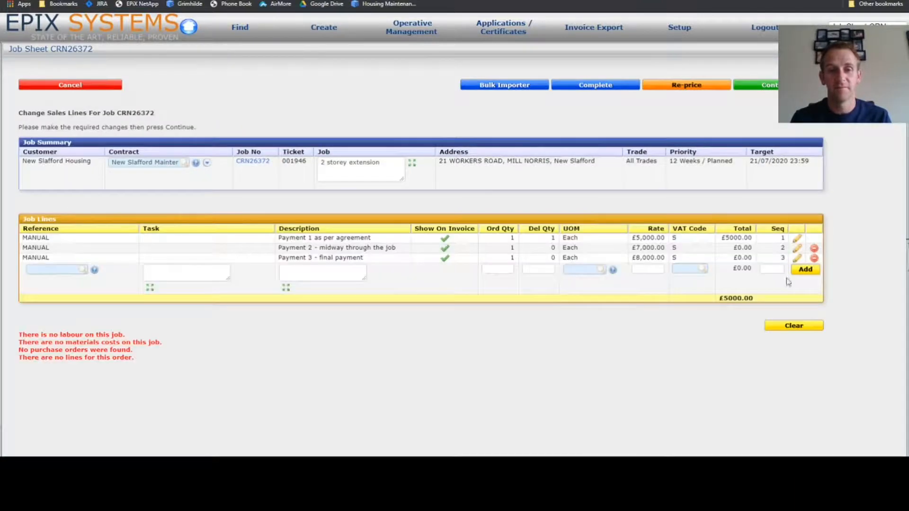
click(797, 249)
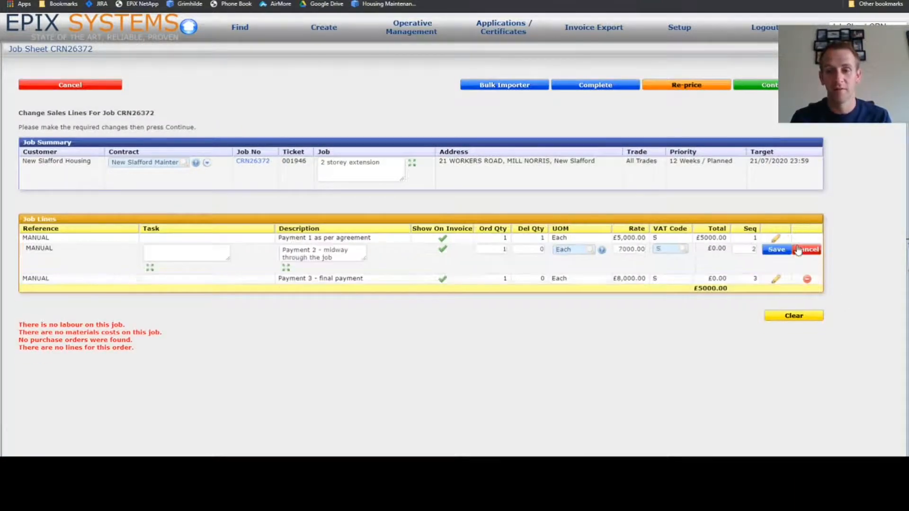
click(538, 250)
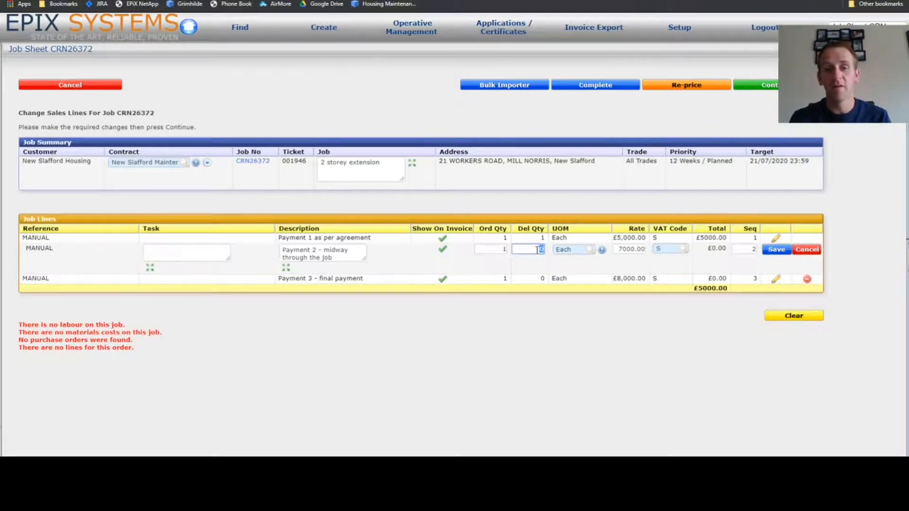
text(1)
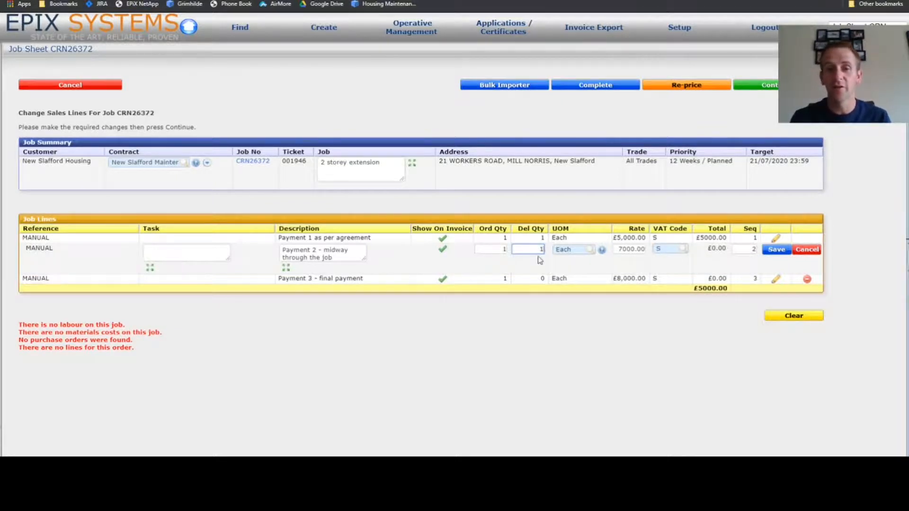
click(778, 251)
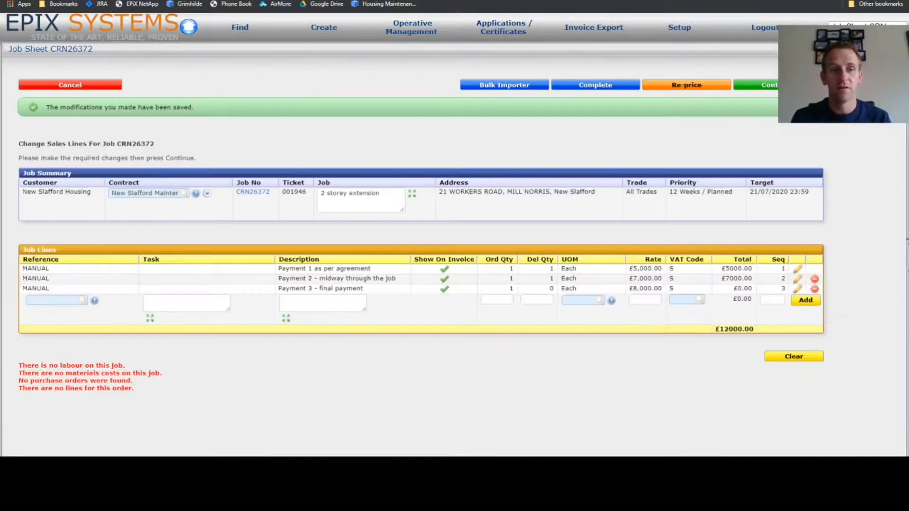
click(787, 85)
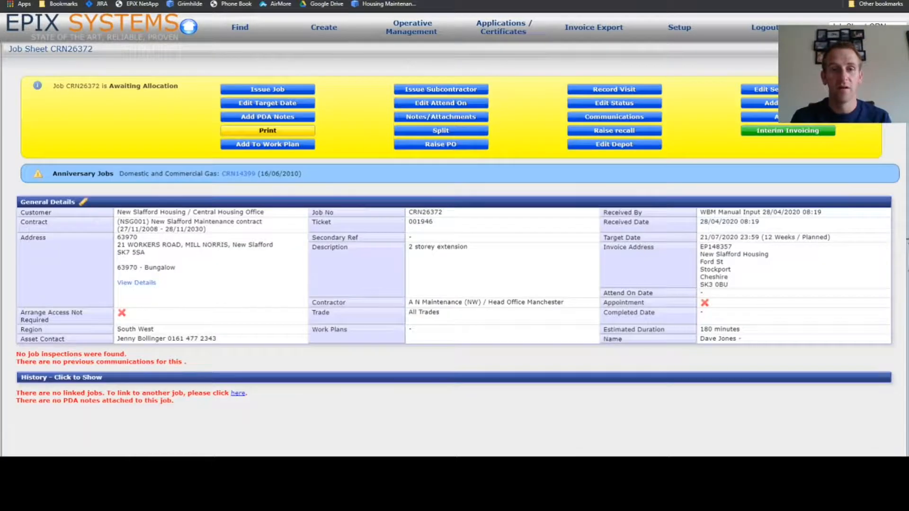
Raise an interim invoice from the job sheet for the delivered Payment 2 line.
click(772, 135)
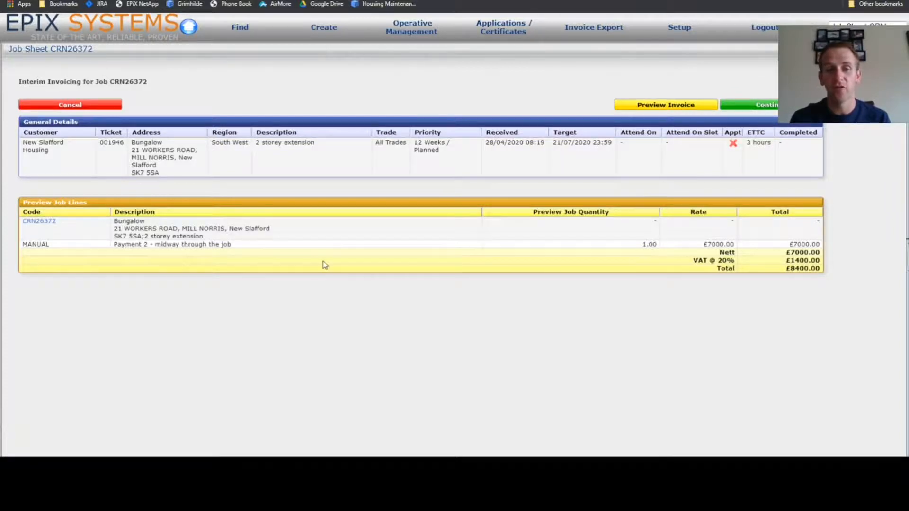
click(775, 108)
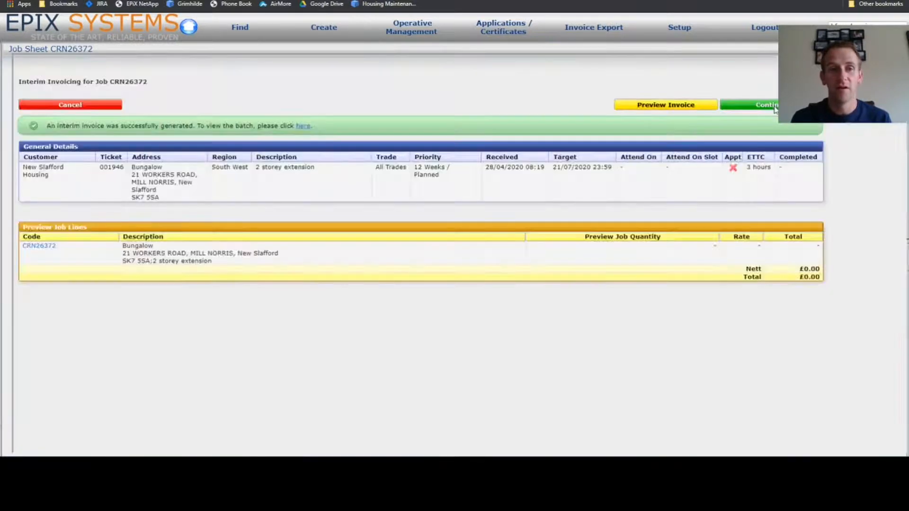
click(775, 108)
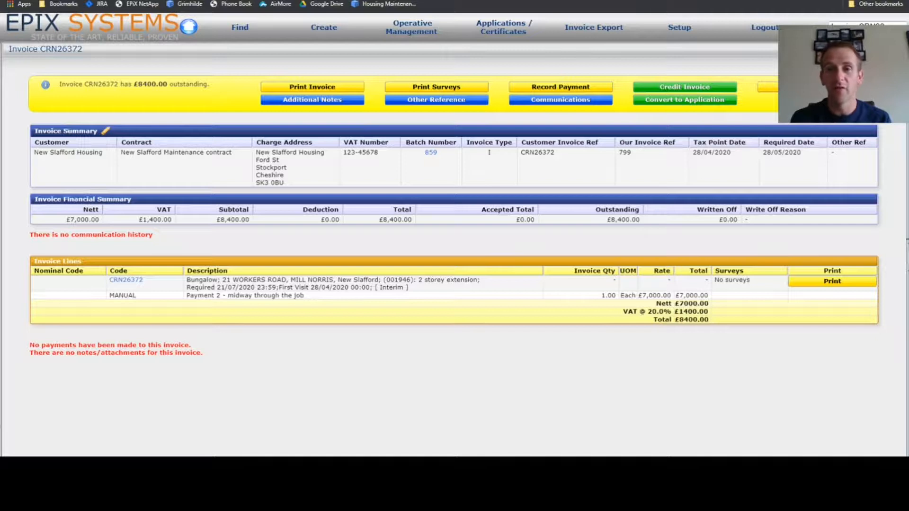
Return to the job sheet, refresh it, and review the invoiced quantities in the sales lines and the financial summary.
key(alt+Left)
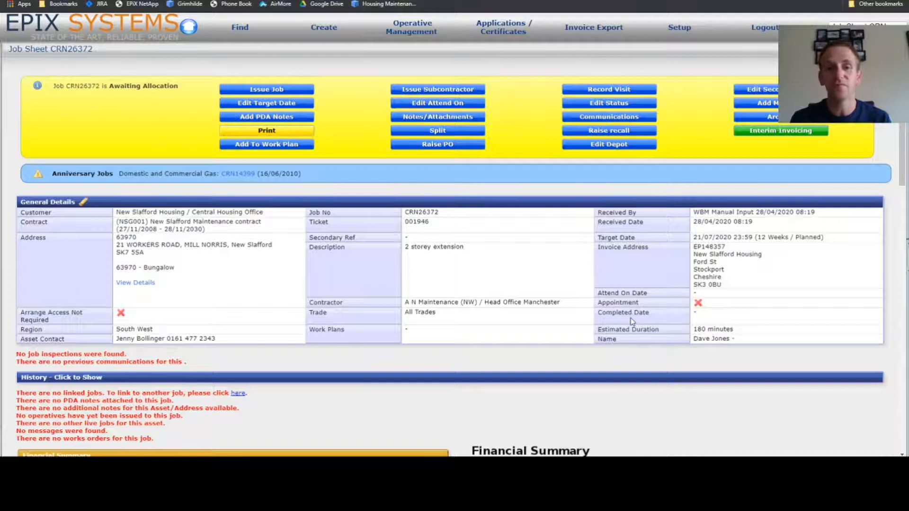
key(F5)
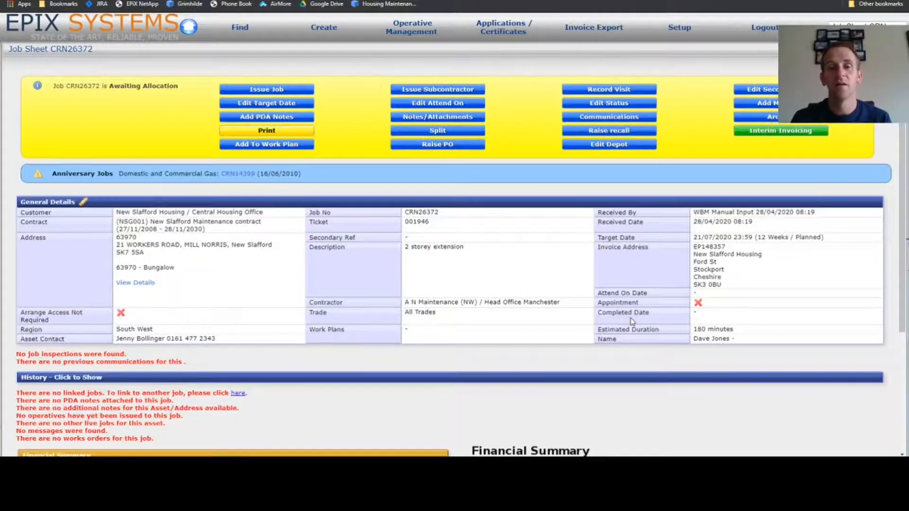
scroll(542, 384, down, 5)
scroll(541, 385, down, 1)
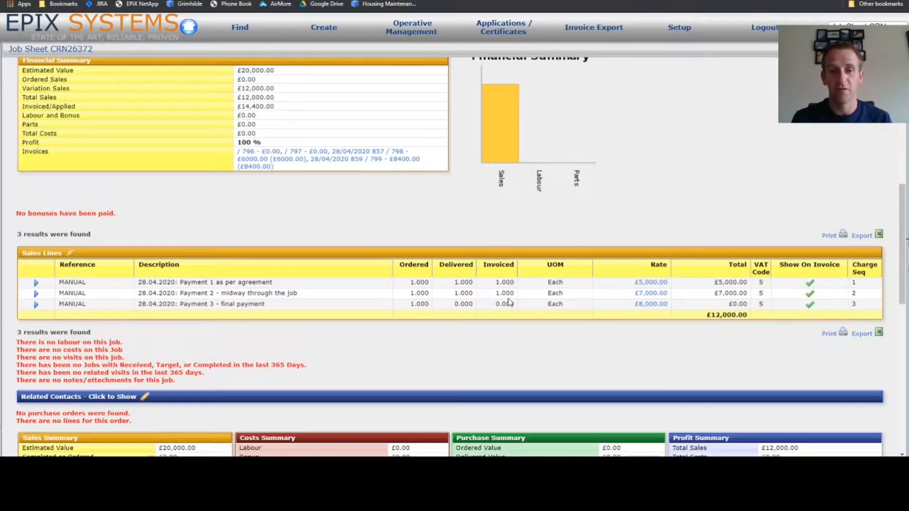
scroll(509, 302, up, 1)
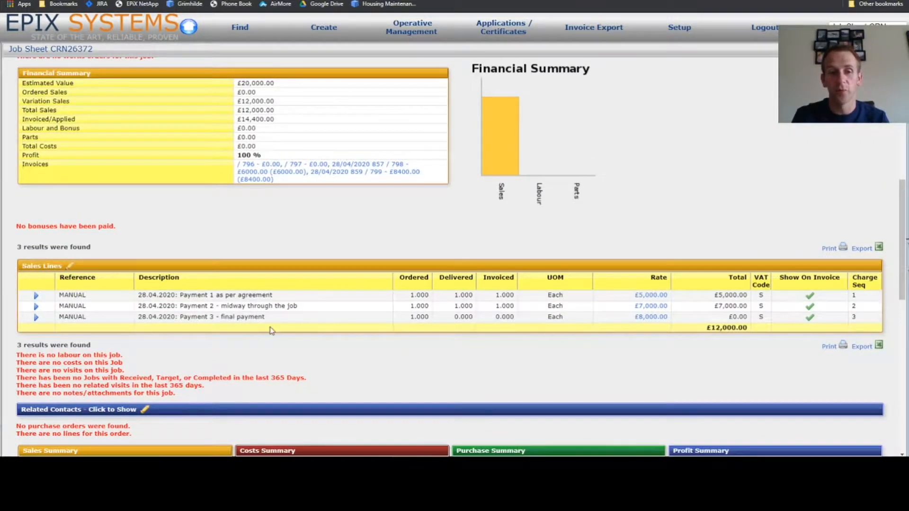
scroll(468, 290, up, 5)
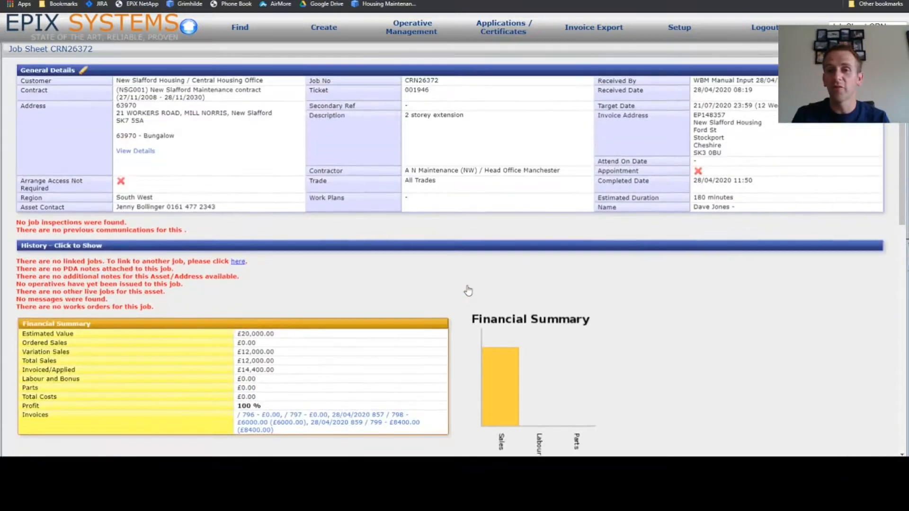
Set the delivered quantity of the "Payment 3 - final payment" line to 1 and save the sales line changes.
scroll(467, 290, up, 3)
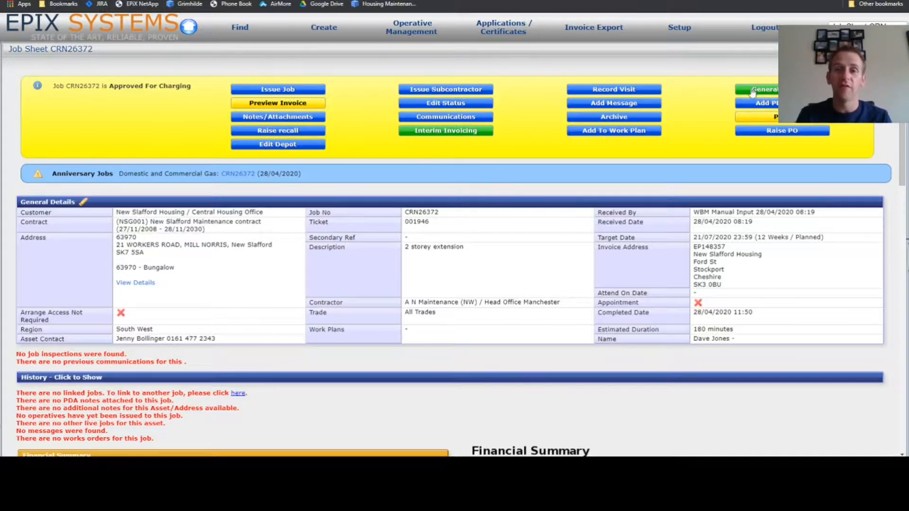
scroll(672, 125, down, 8)
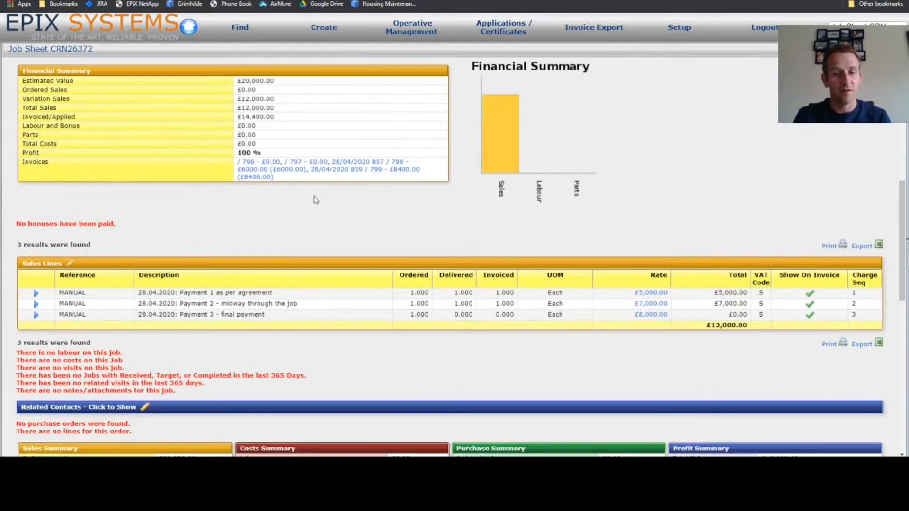
click(70, 265)
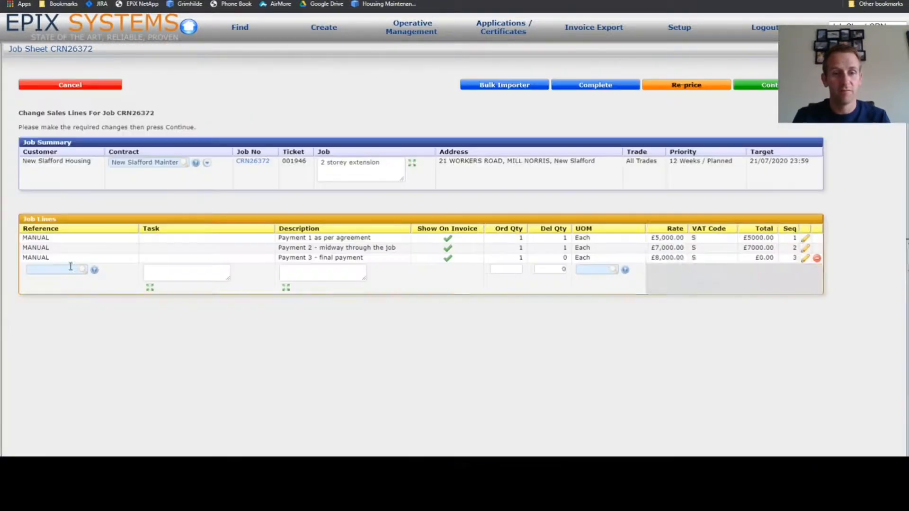
click(798, 258)
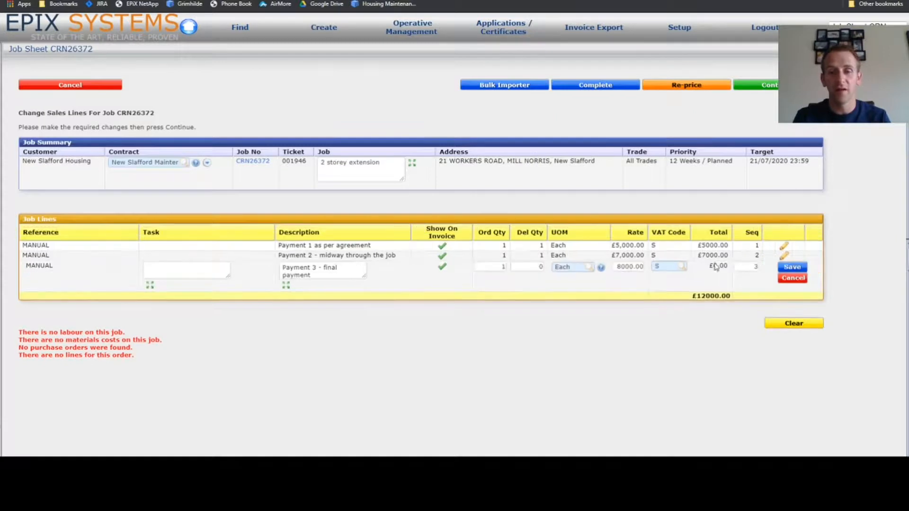
click(529, 267)
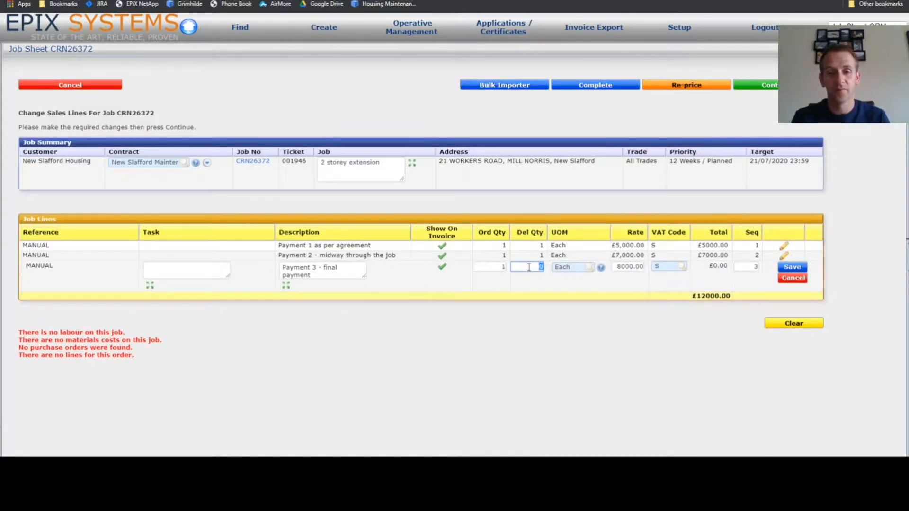
click(792, 267)
click(786, 85)
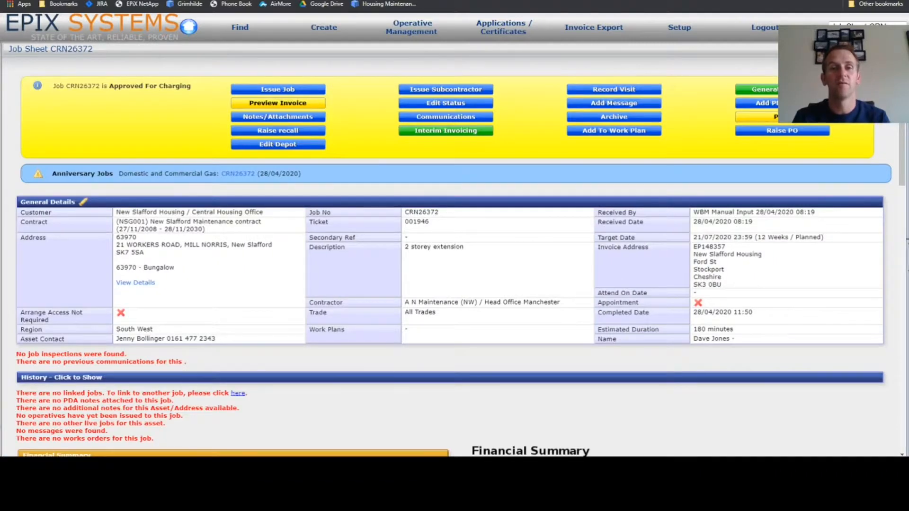
Generate the final invoice for the delivered Payment 3 line and return to the job sheet from the invoice.
click(782, 89)
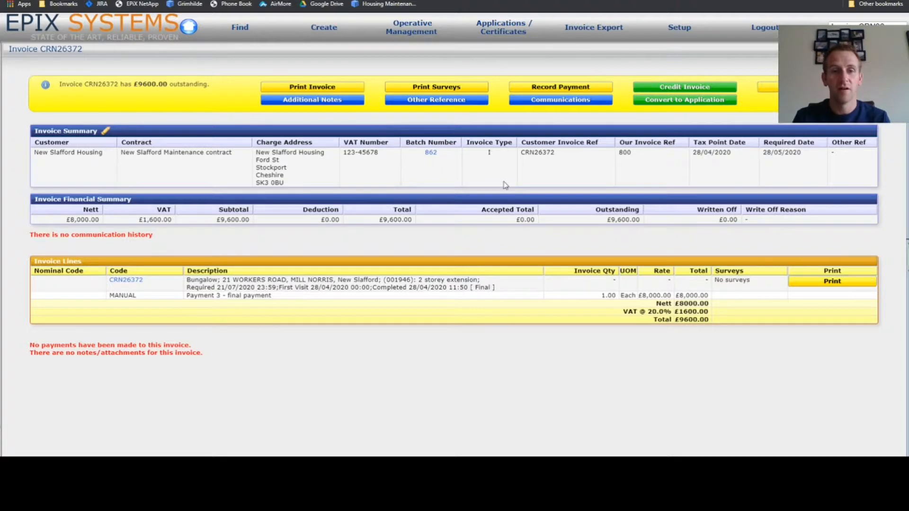
click(126, 281)
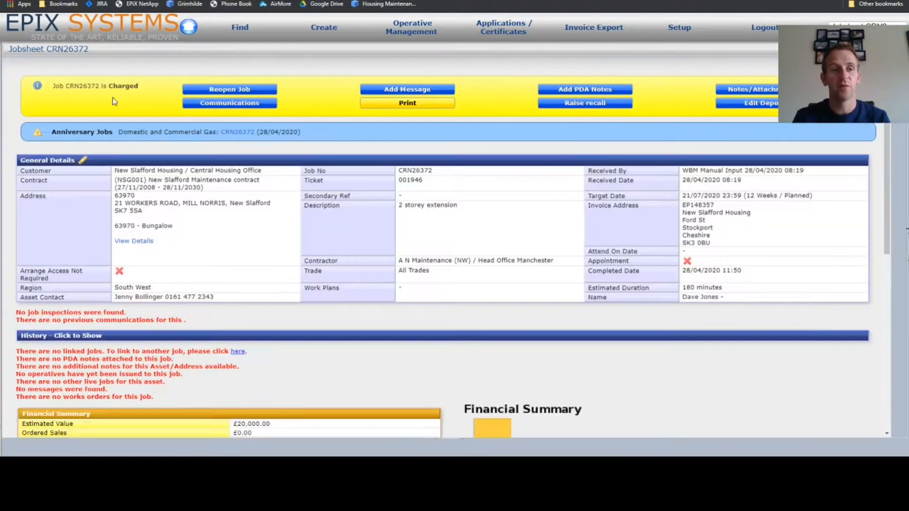
Check the job's status, its financial summary and invoices, and the delivered and invoiced quantities in the sales lines.
double_click(124, 86)
click(161, 102)
scroll(162, 102, down, 4)
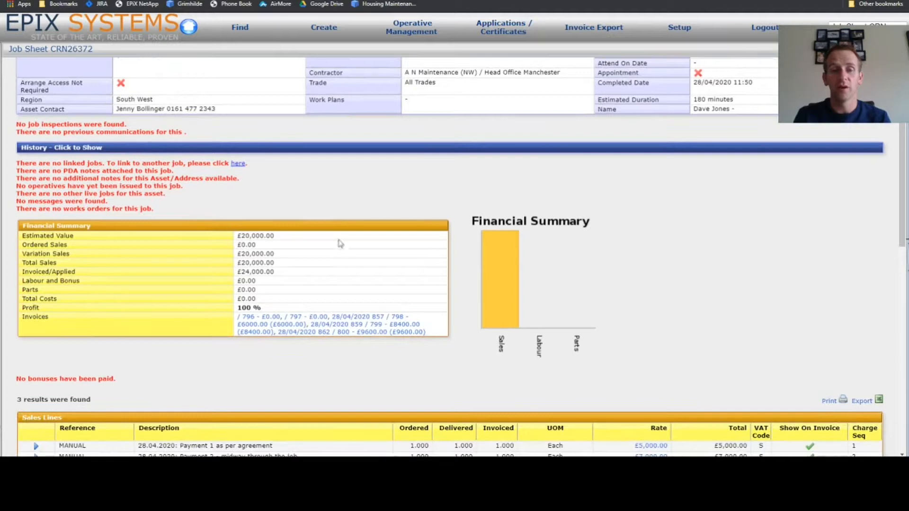
scroll(347, 266, down, 4)
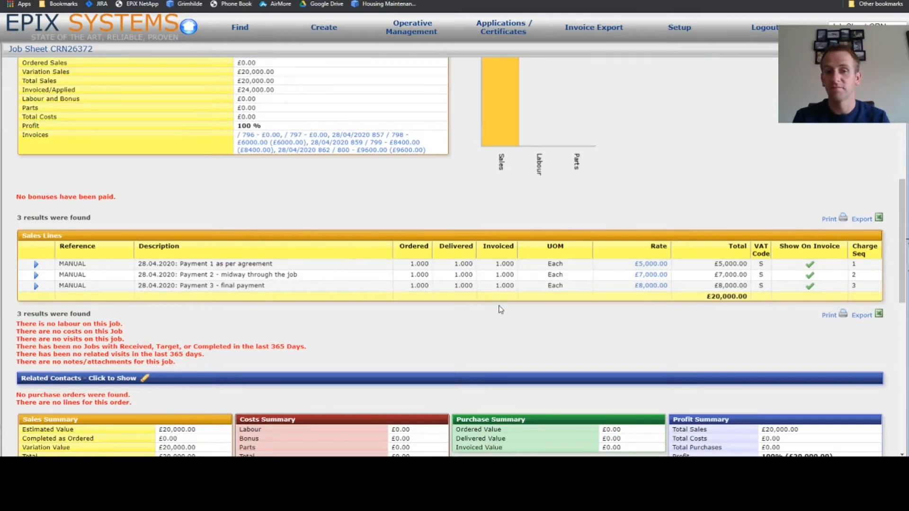
scroll(501, 309, up, 8)
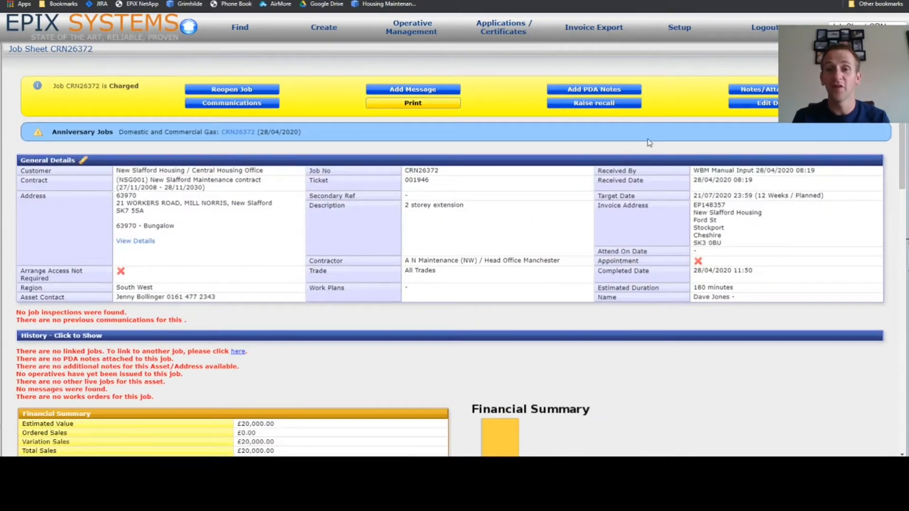